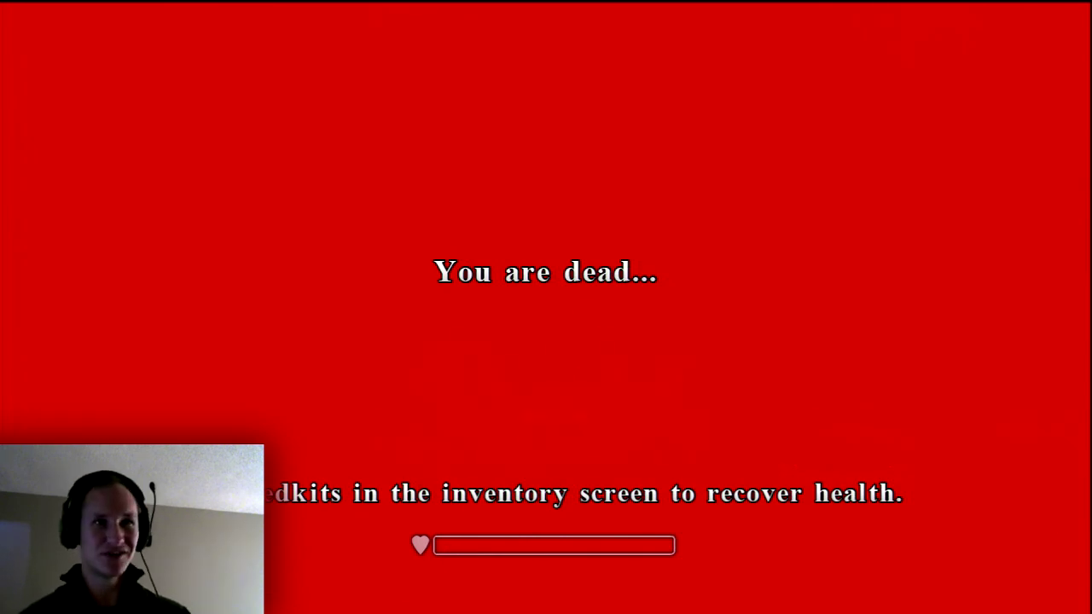
pyautogui.press('Escape')
pyautogui.press('Down')
pyautogui.press('Return')
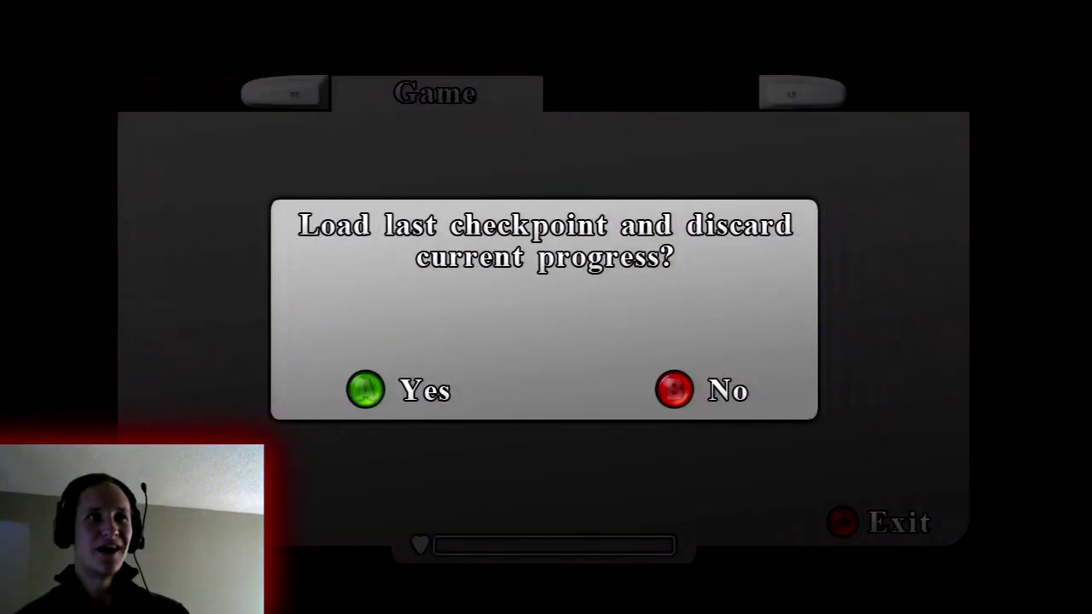
pyautogui.press('Return')
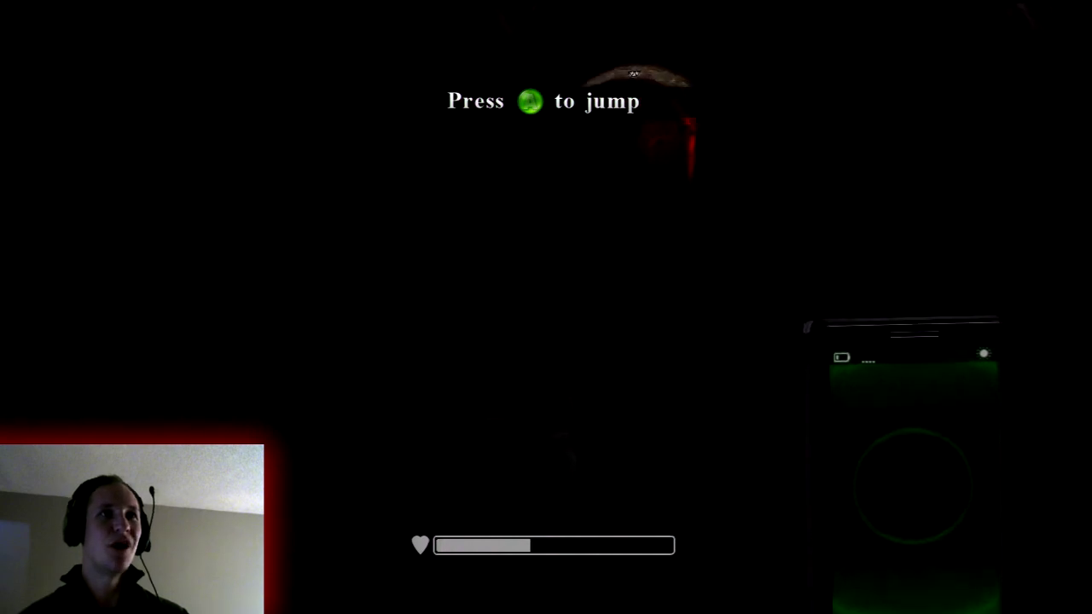
pyautogui.press('space')
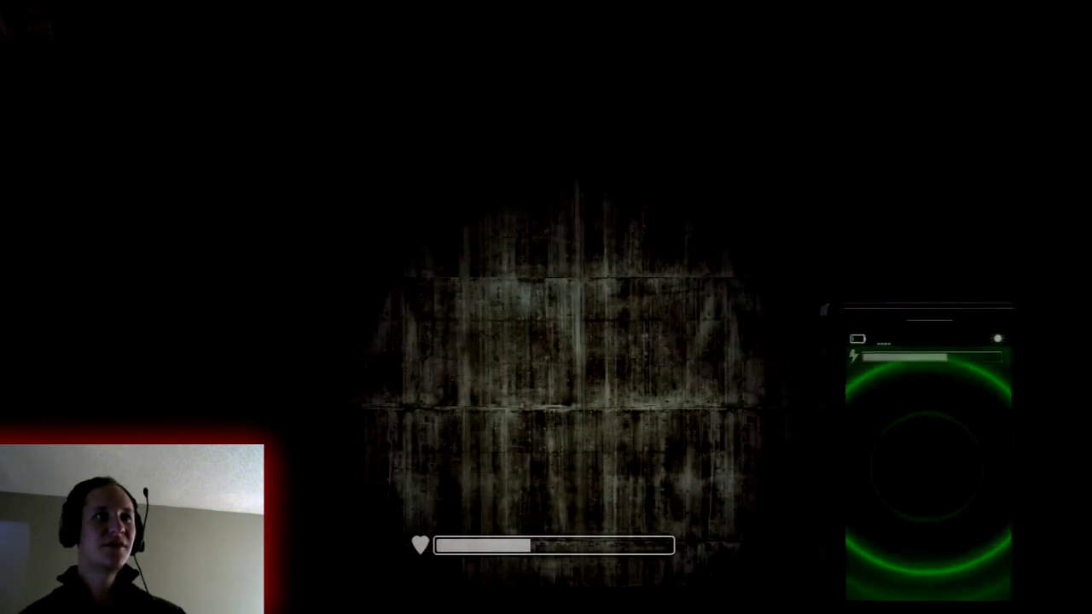
pyautogui.press('Escape')
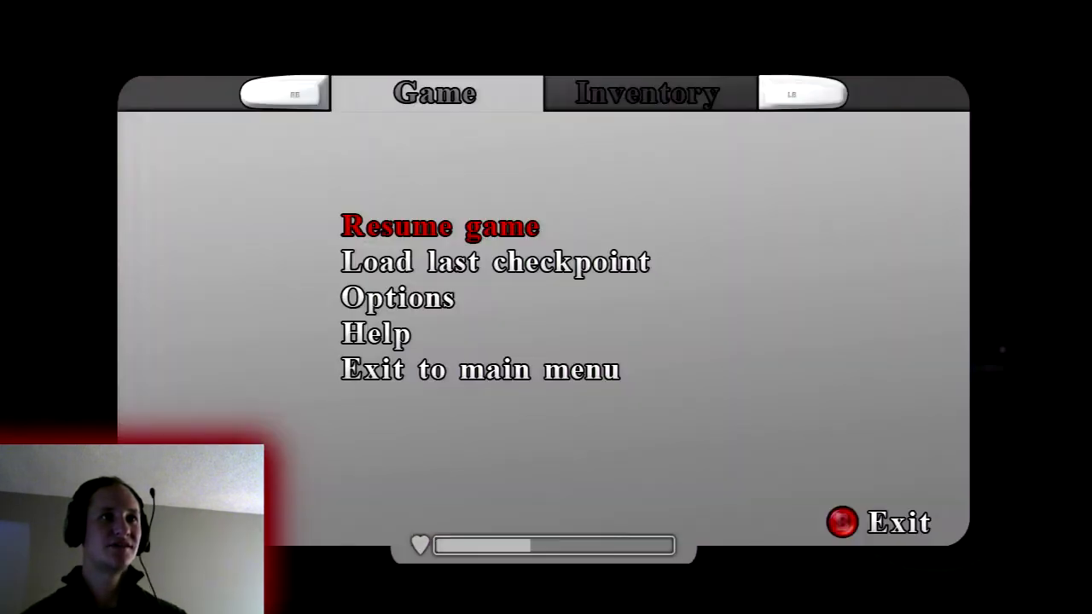
pyautogui.press('Tab')
pyautogui.press('Return')
pyautogui.press('Return')
pyautogui.press('Right')
pyautogui.press('Right')
pyautogui.press('Return')
pyautogui.press('Return')
pyautogui.press('Escape')
pyautogui.moveTo(546, 256); pyautogui.dragTo(545, 384)
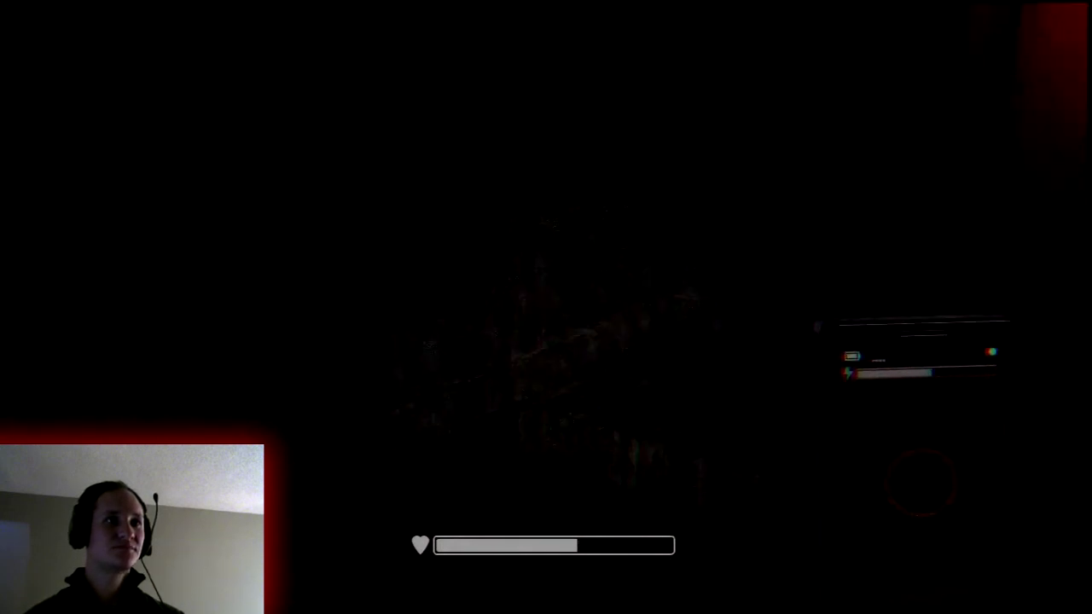
pyautogui.rightClick(546, 307)
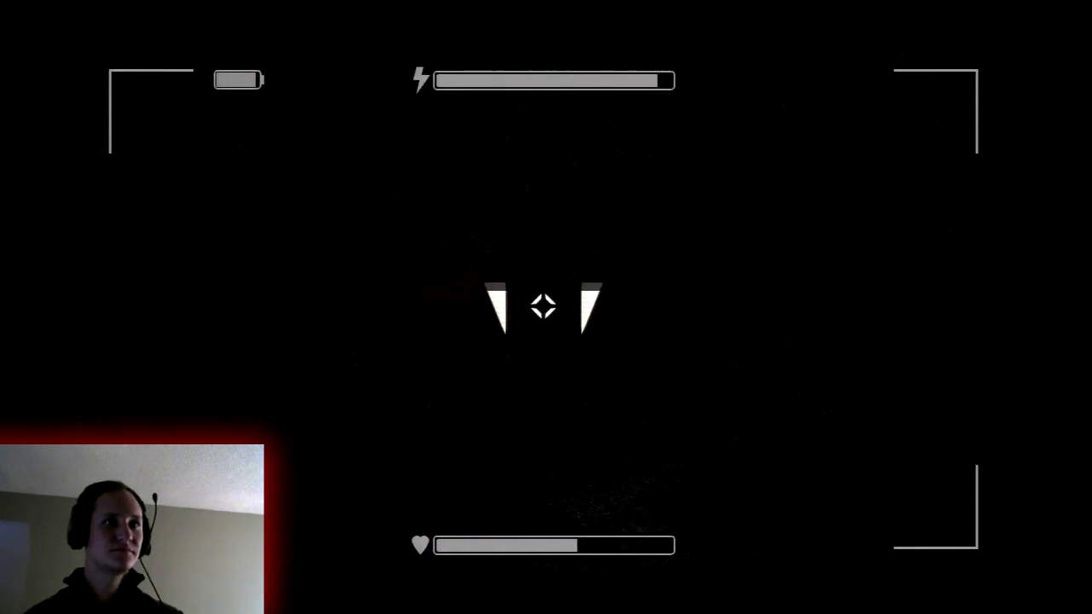
pyautogui.rightClick(546, 307)
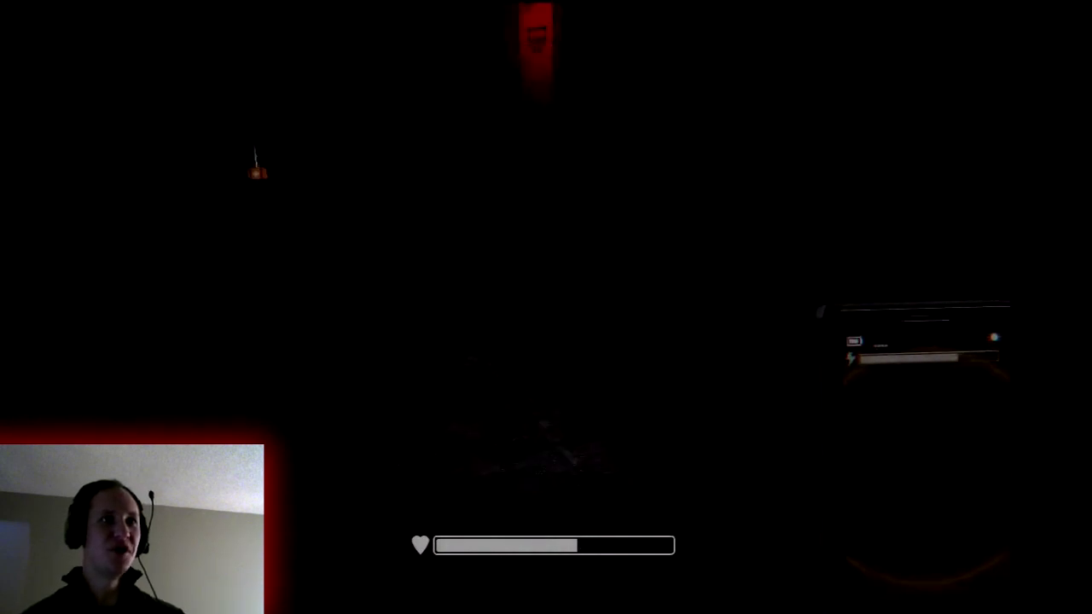
pyautogui.rightClick(546, 307)
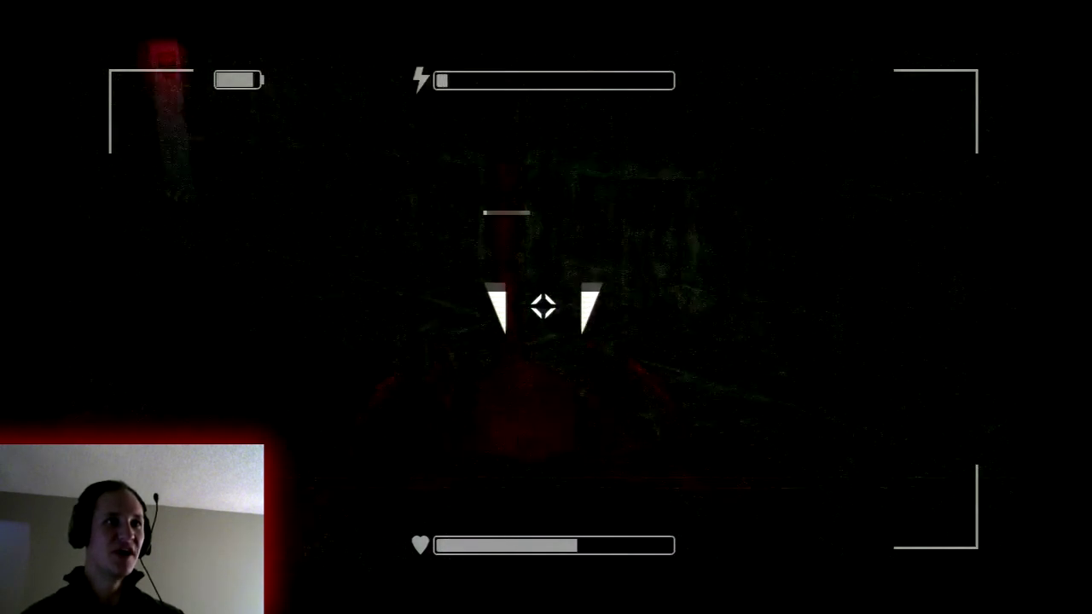
pyautogui.rightClick(546, 307)
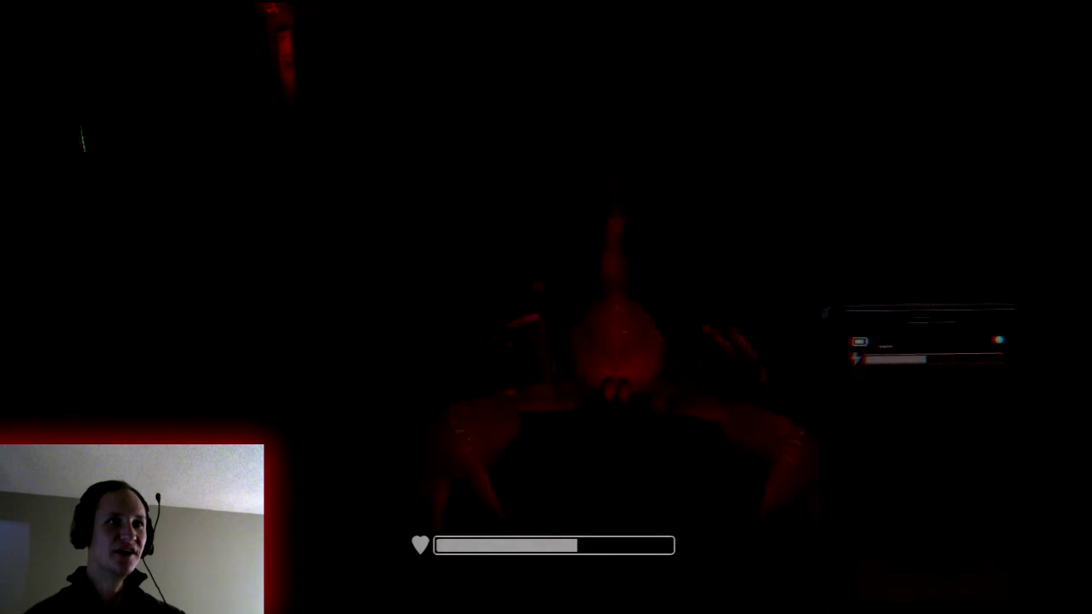
pyautogui.rightClick(546, 307)
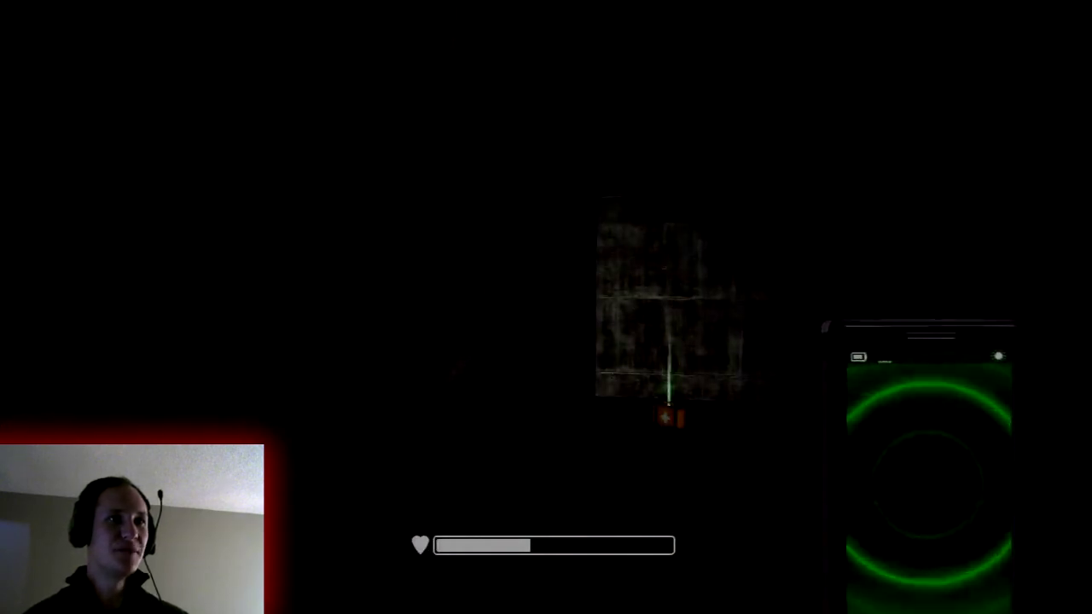
pyautogui.press('Tab')
pyautogui.press('Return')
pyautogui.press('Return')
pyautogui.press('Escape')
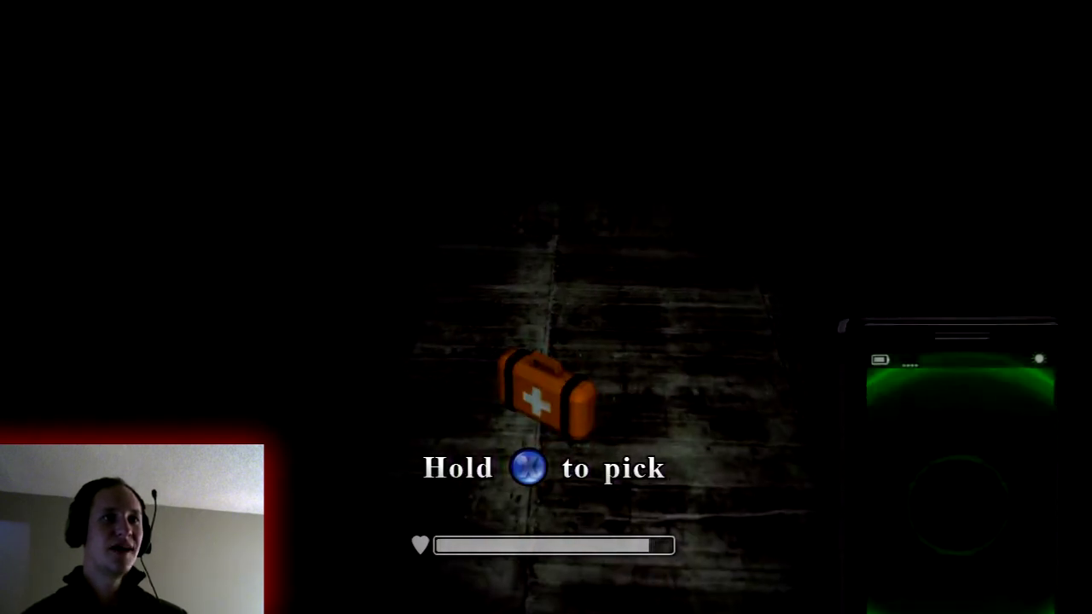
pyautogui.press('w')
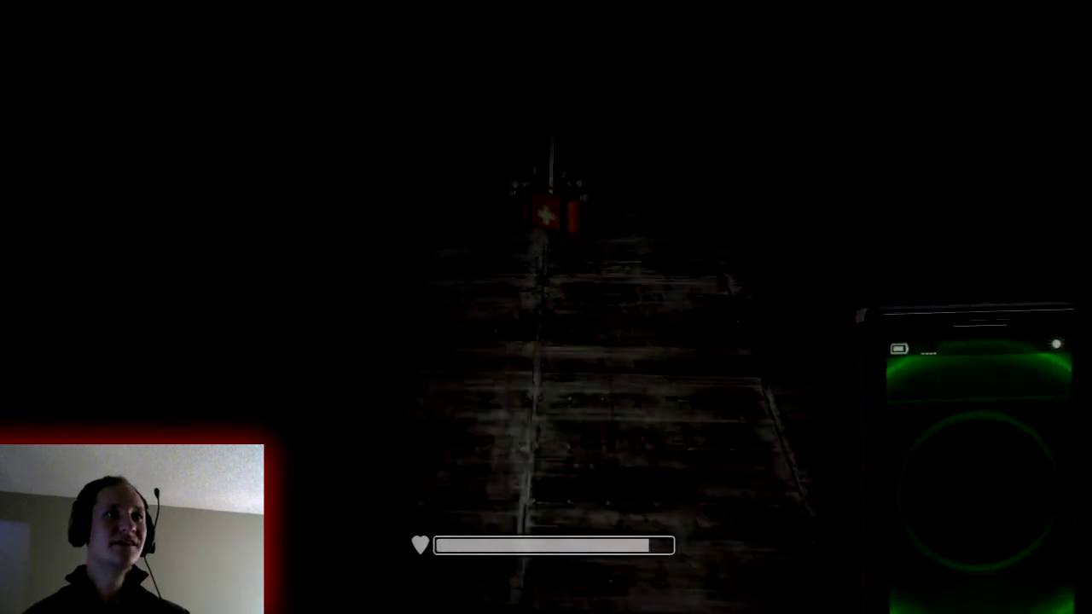
pyautogui.rightClick(546, 307)
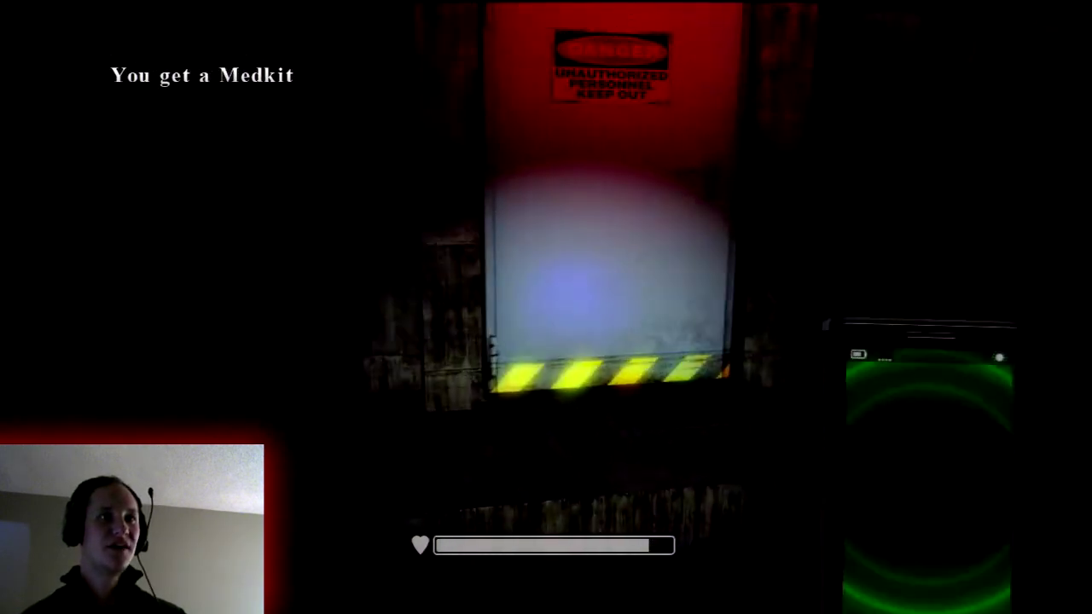
pyautogui.rightClick(544, 307)
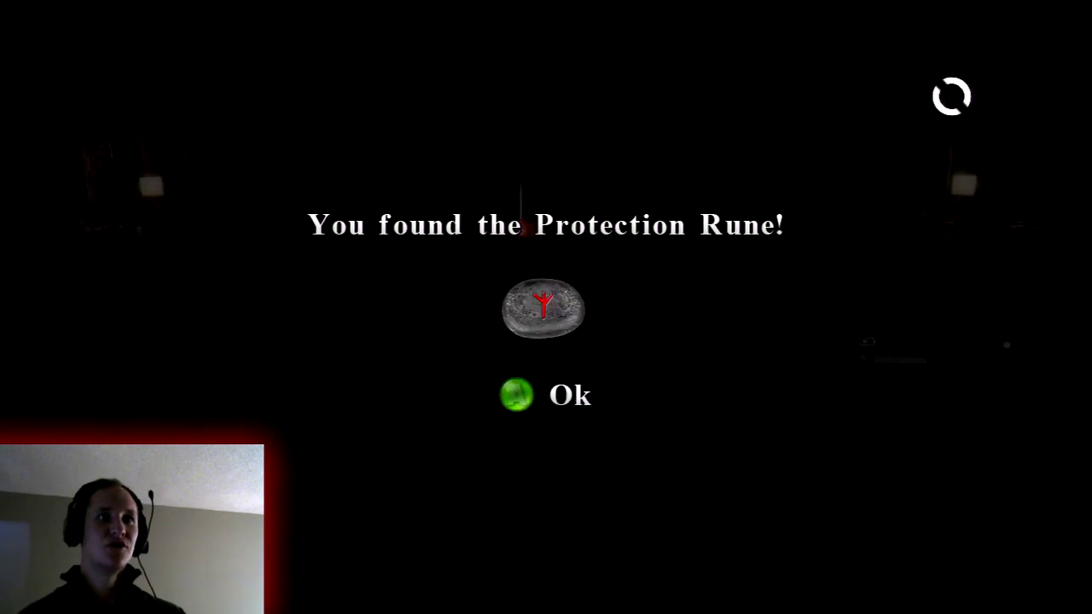
pyautogui.press('Return')
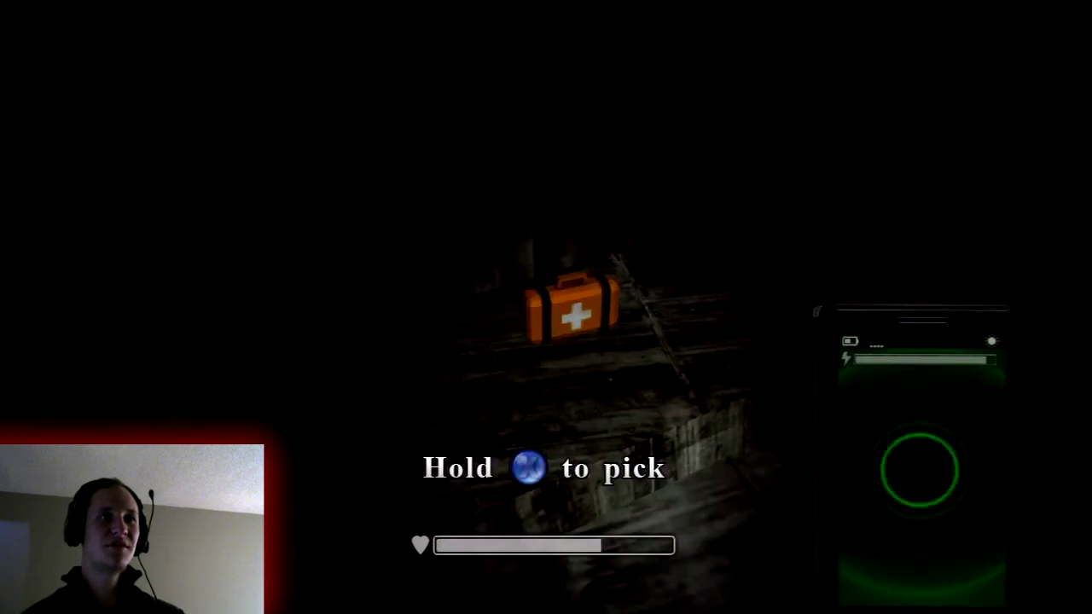
pyautogui.press('e')
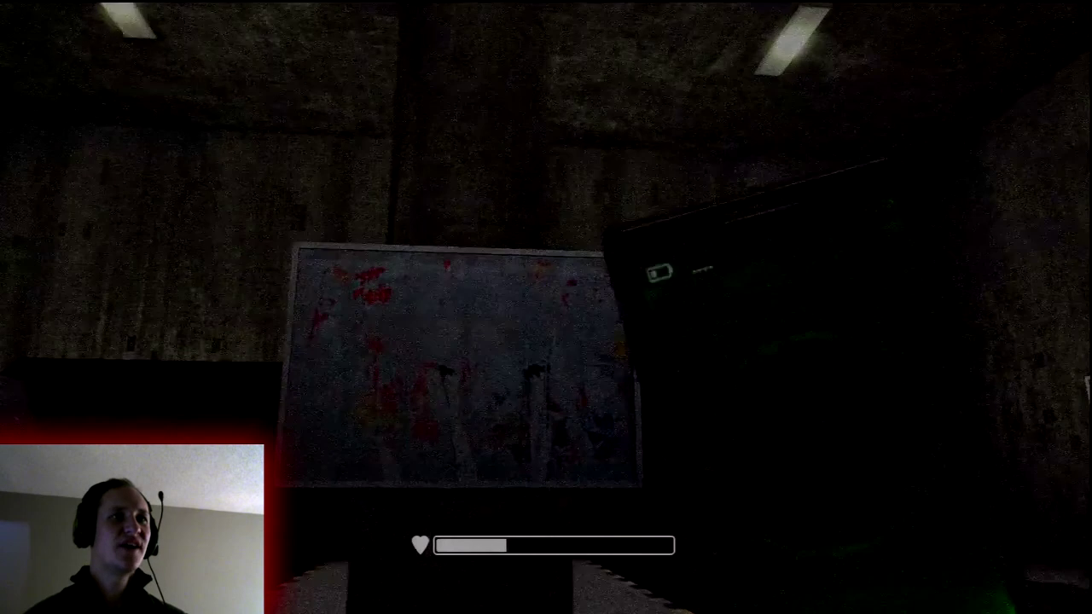
pyautogui.rightClick(546, 307)
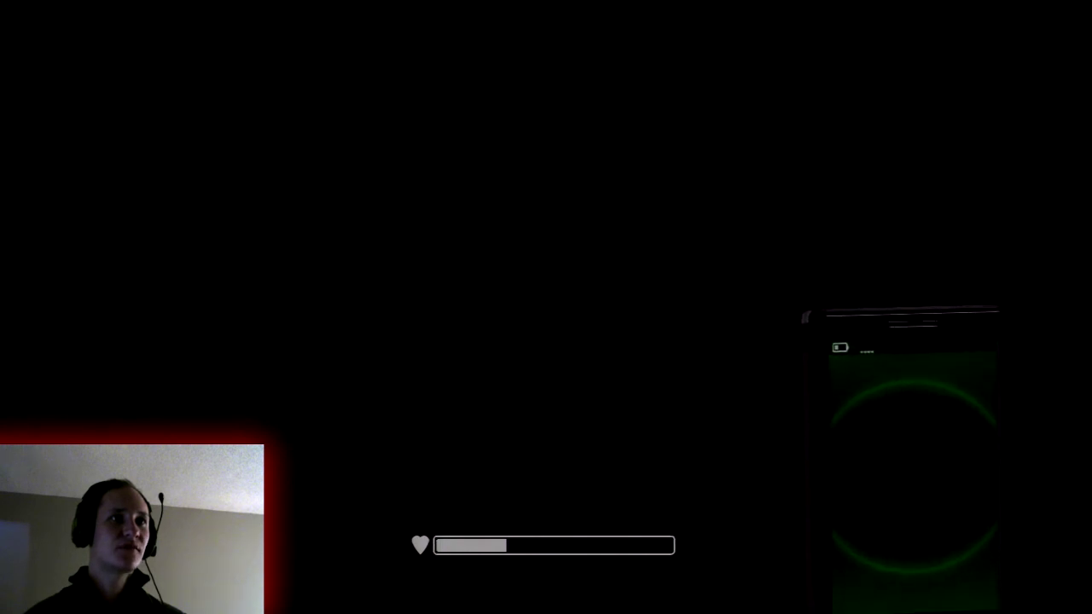
pyautogui.press('Tab')
pyautogui.press('Return')
pyautogui.press('Return')
pyautogui.press('Tab')
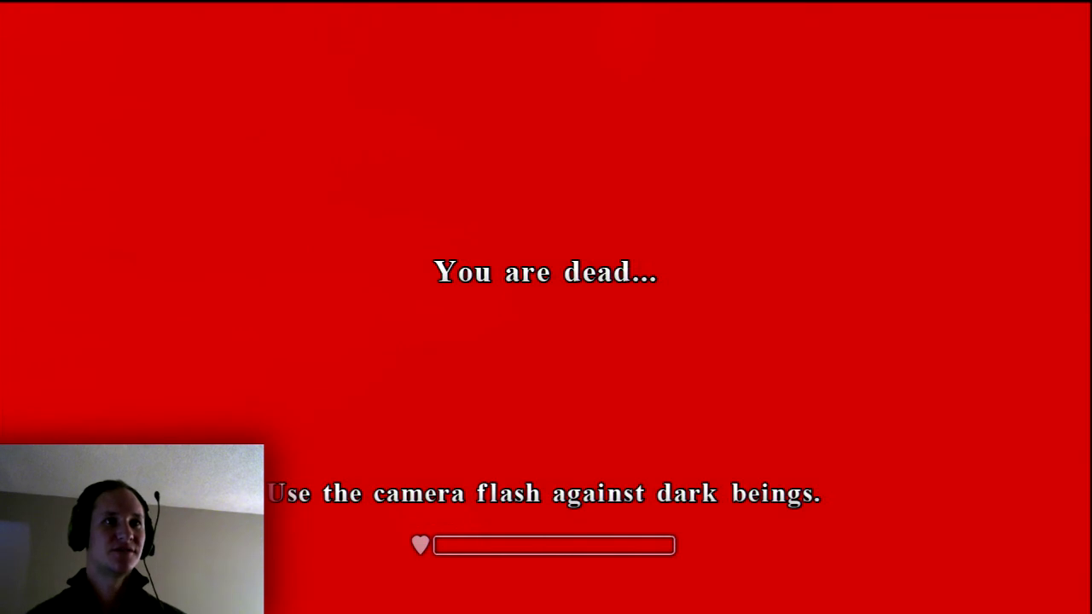
pyautogui.press('Escape')
pyautogui.press('Down')
pyautogui.press('Return')
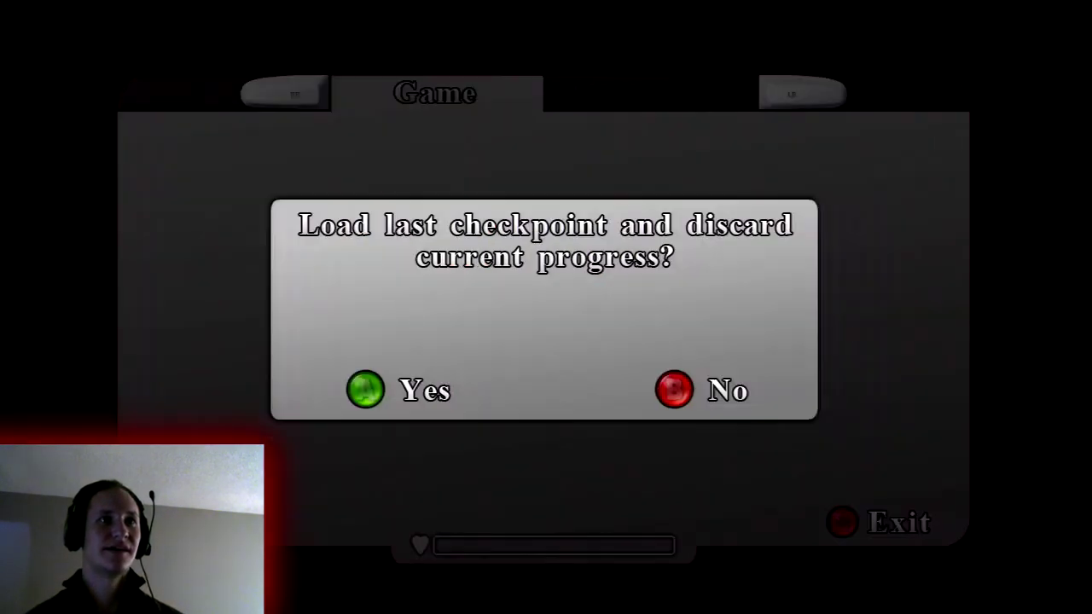
pyautogui.press('Return')
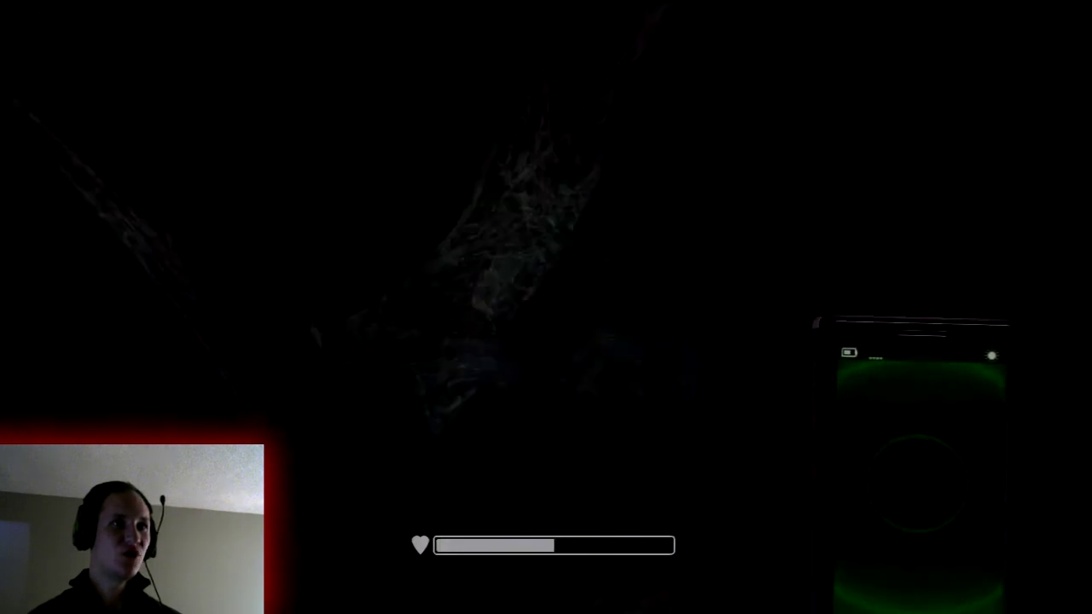
pyautogui.rightClick(546, 307)
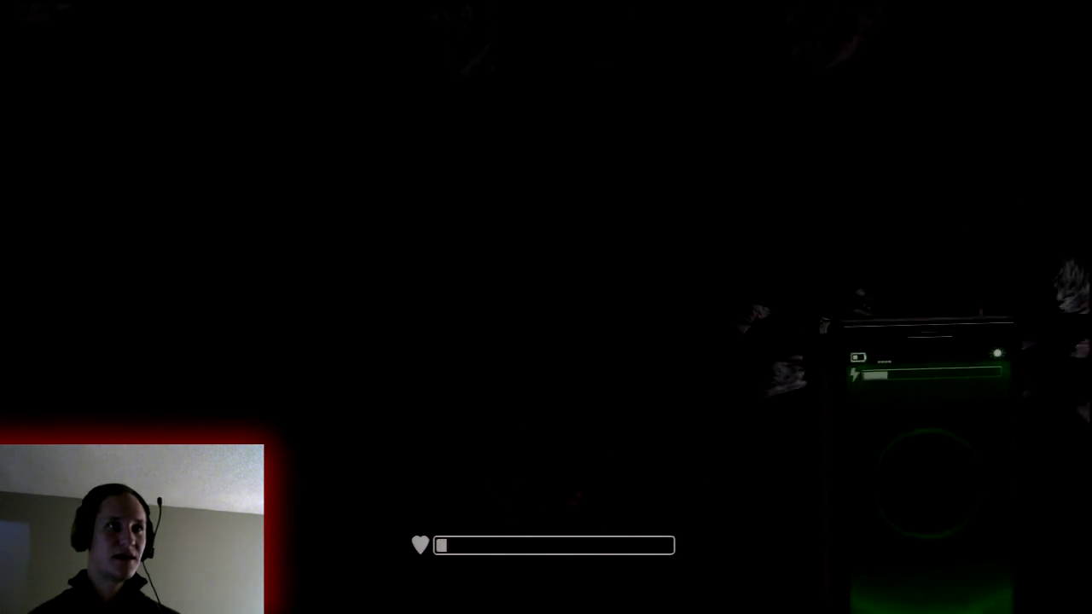
pyautogui.press('e')
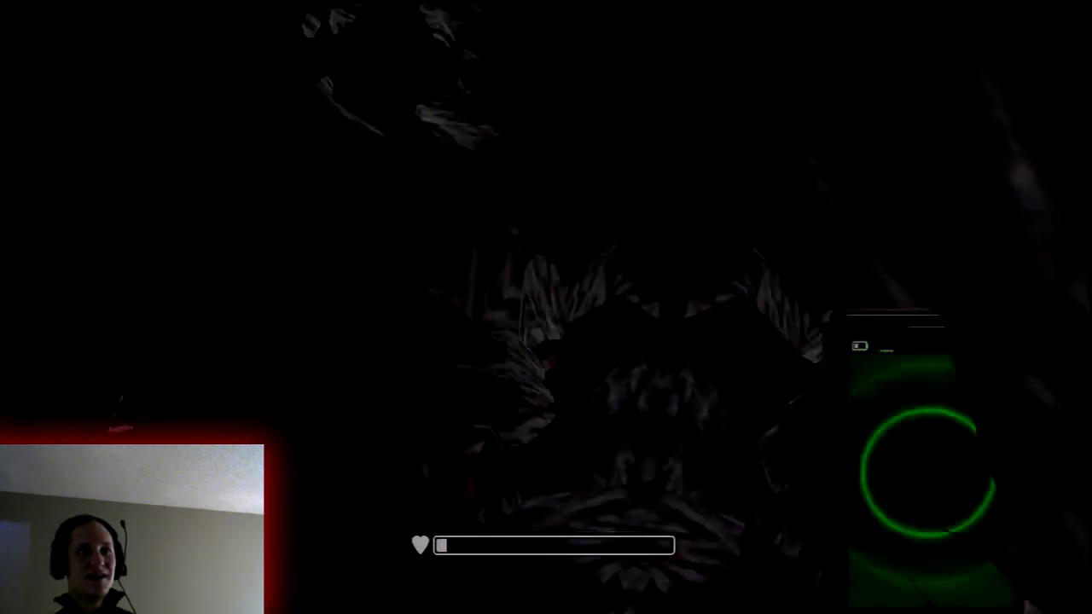
pyautogui.press('w')
pyautogui.press('Escape')
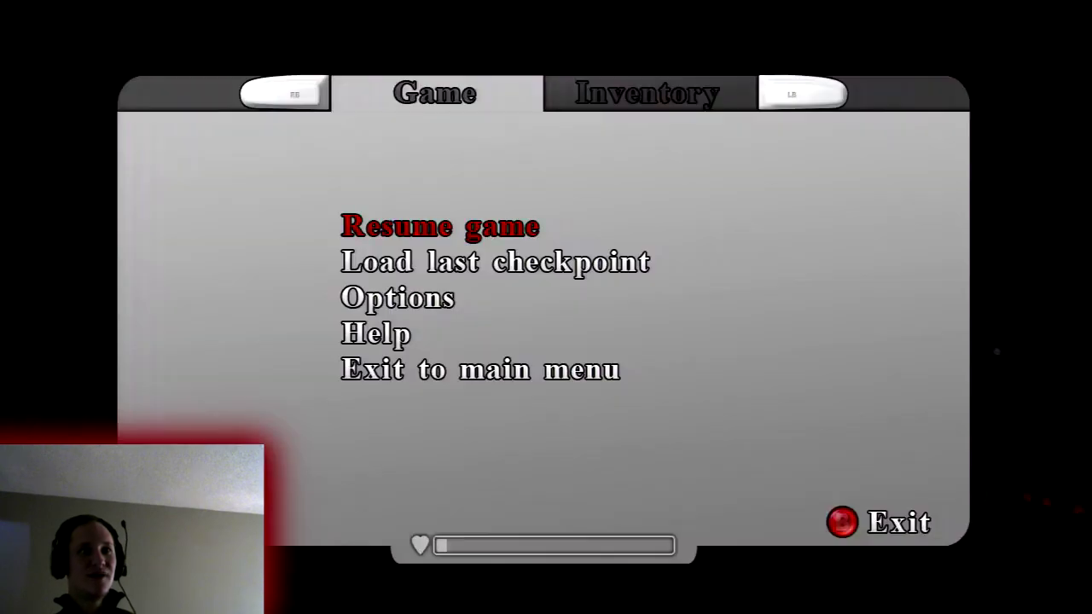
pyautogui.press('Down')
pyautogui.press('e')
pyautogui.press('Return')
pyautogui.press('Return')
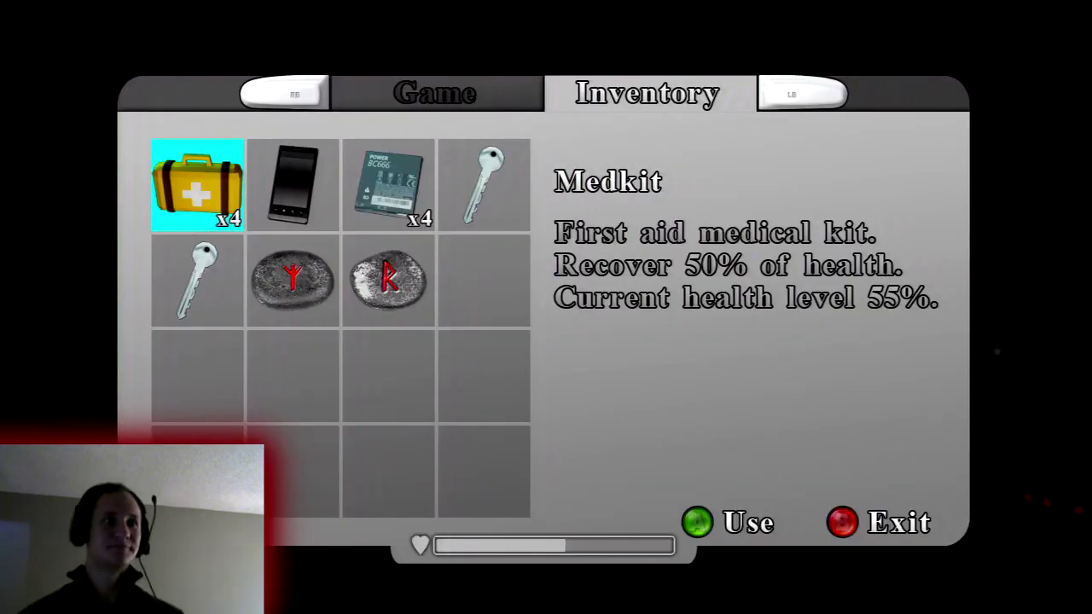
pyautogui.press('Escape')
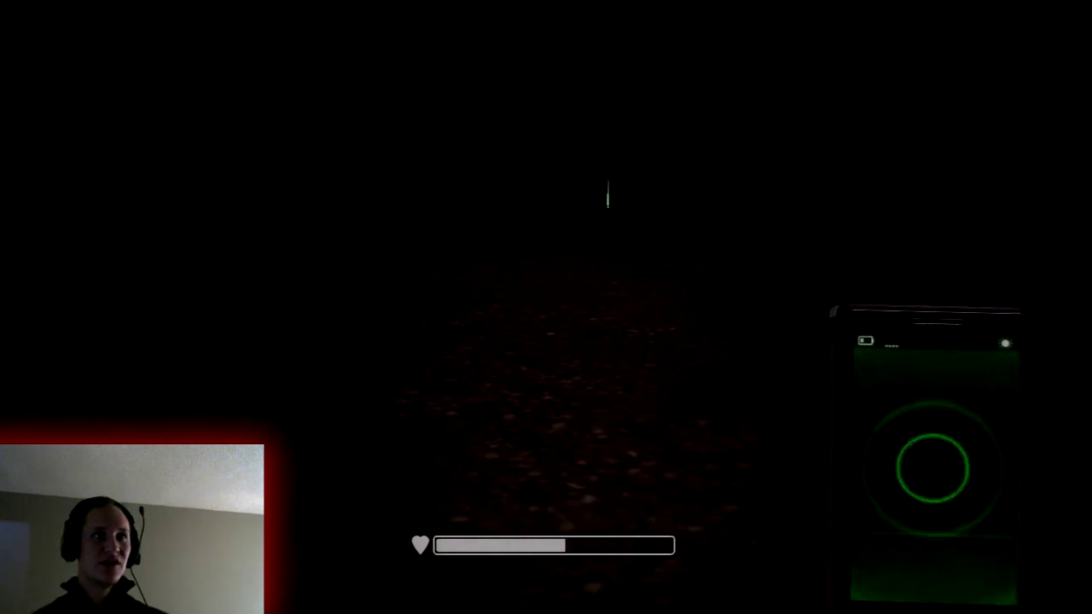
pyautogui.press('w')
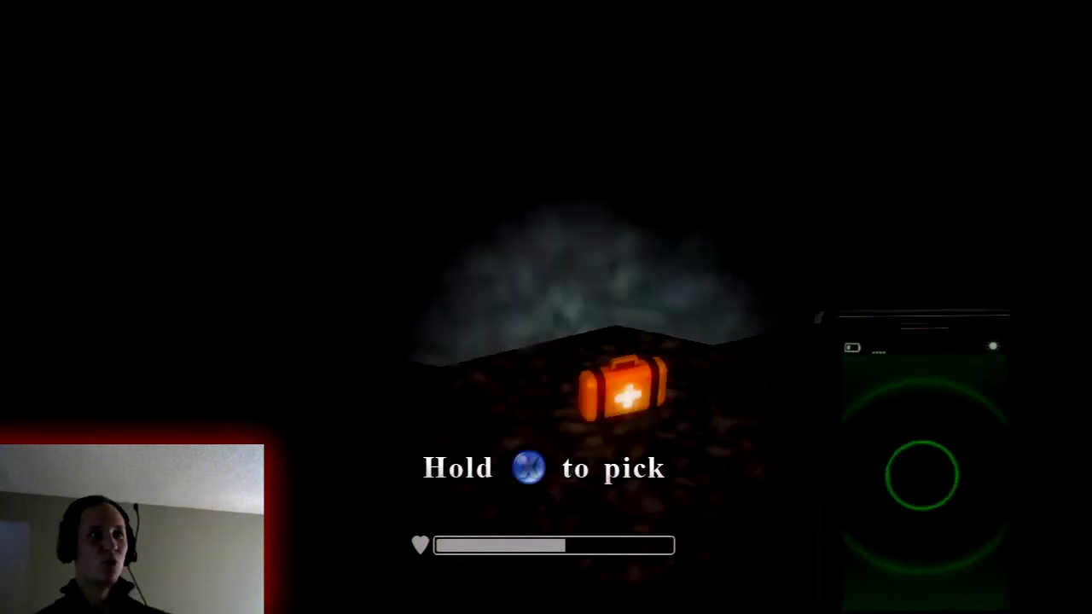
pyautogui.press('w')
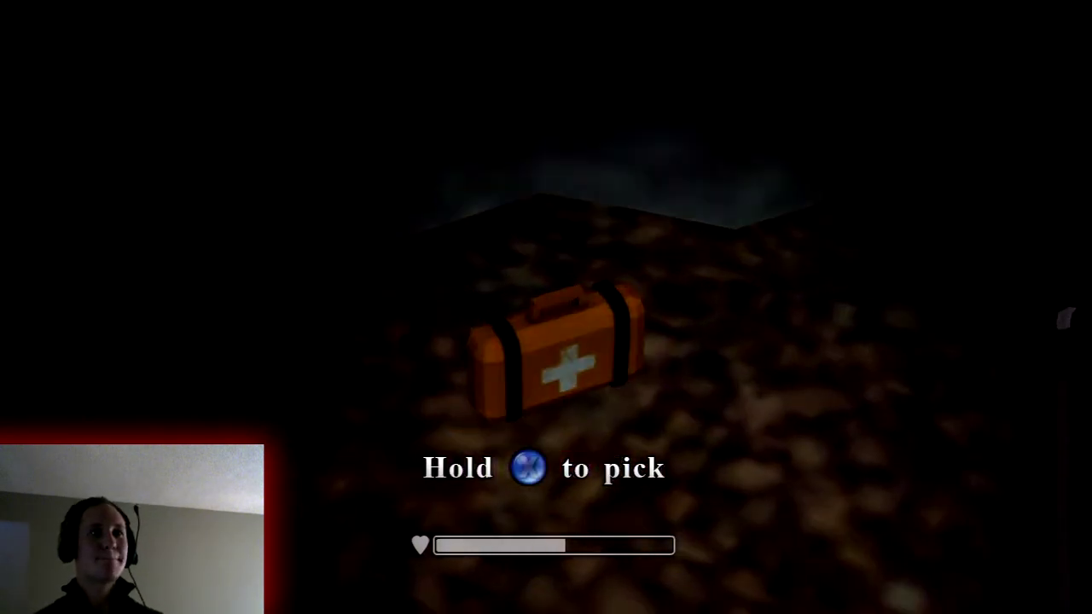
pyautogui.press('e')
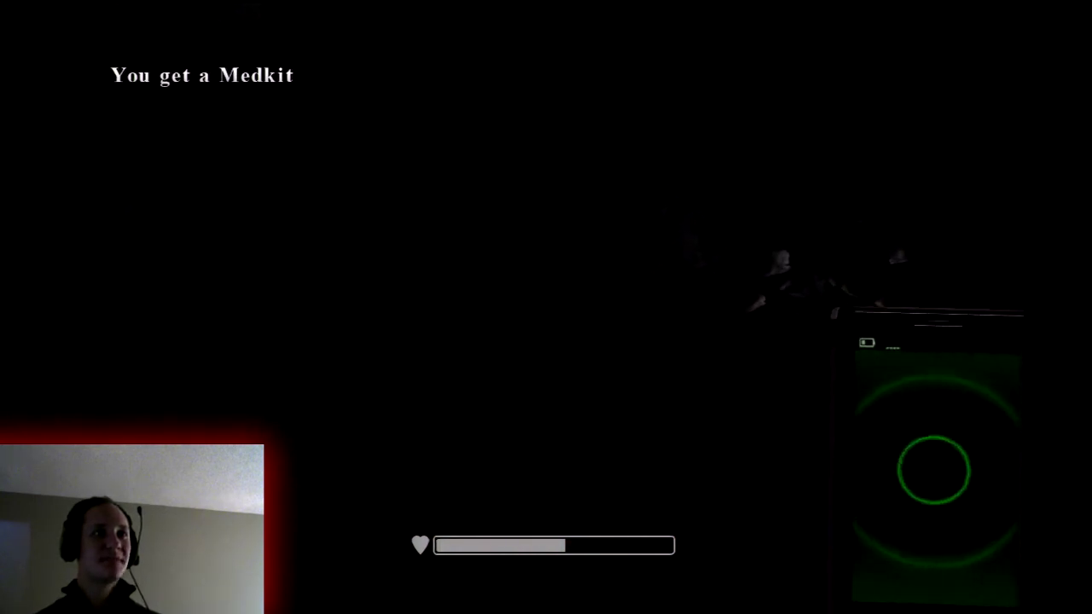
pyautogui.press('w')
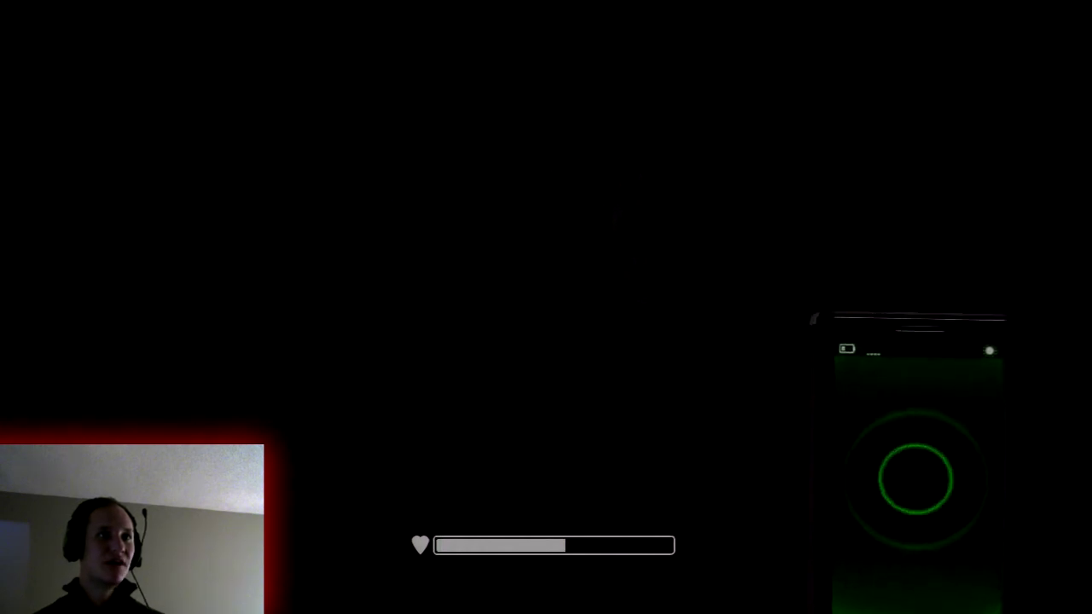